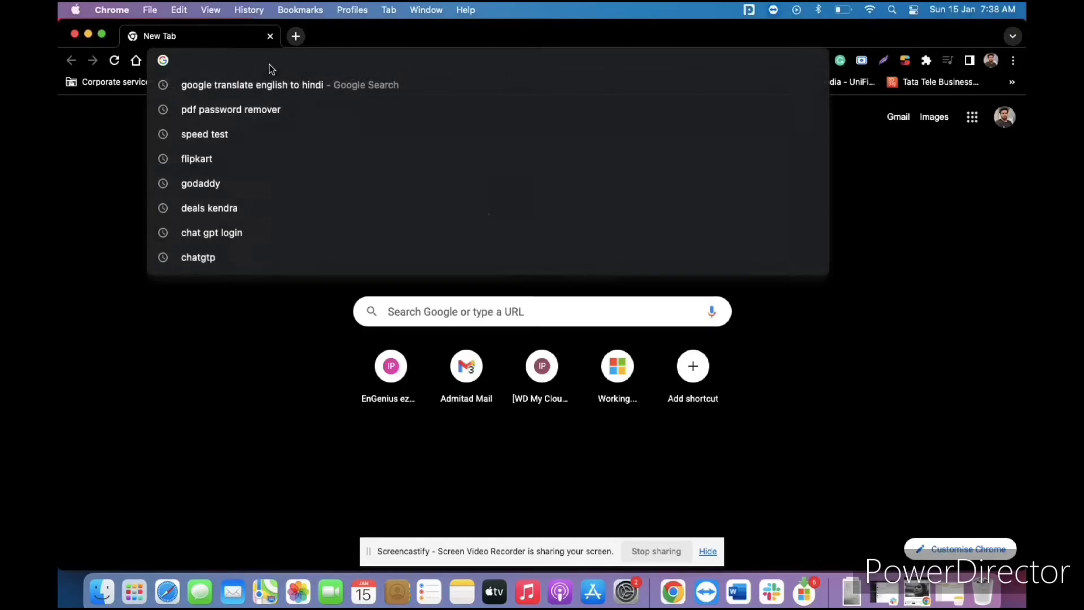
- Search Google in Chrome for 'chat gtp login'
text(cha)
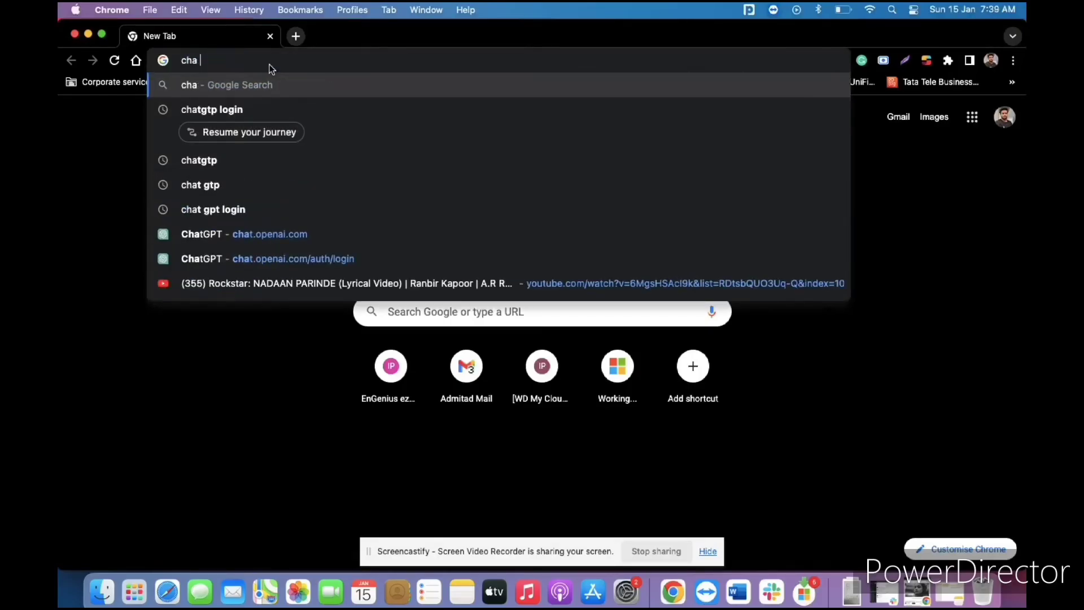
text(t gtp)
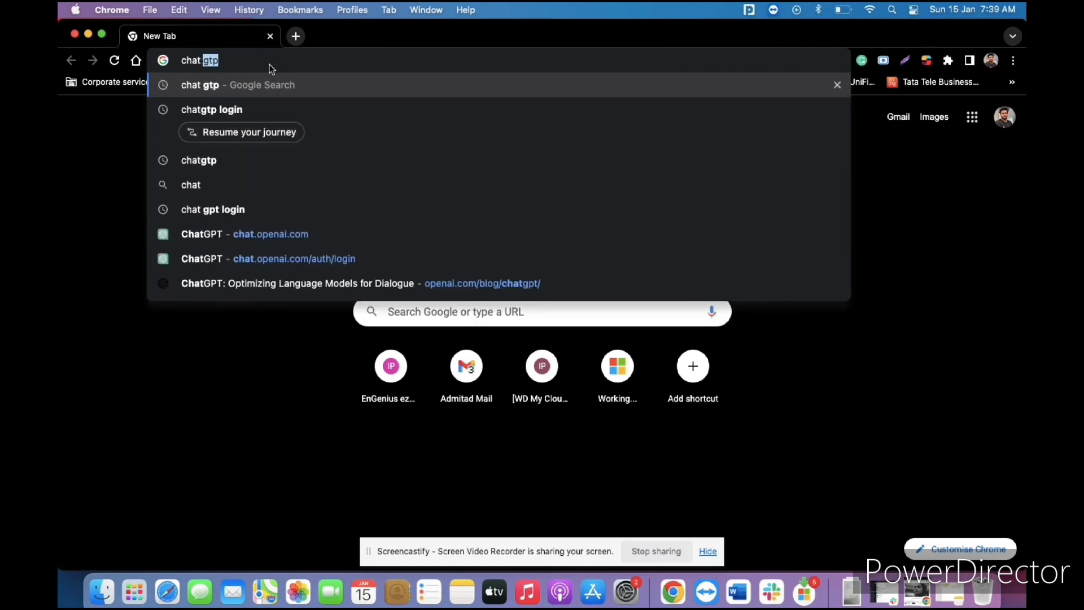
text( login)
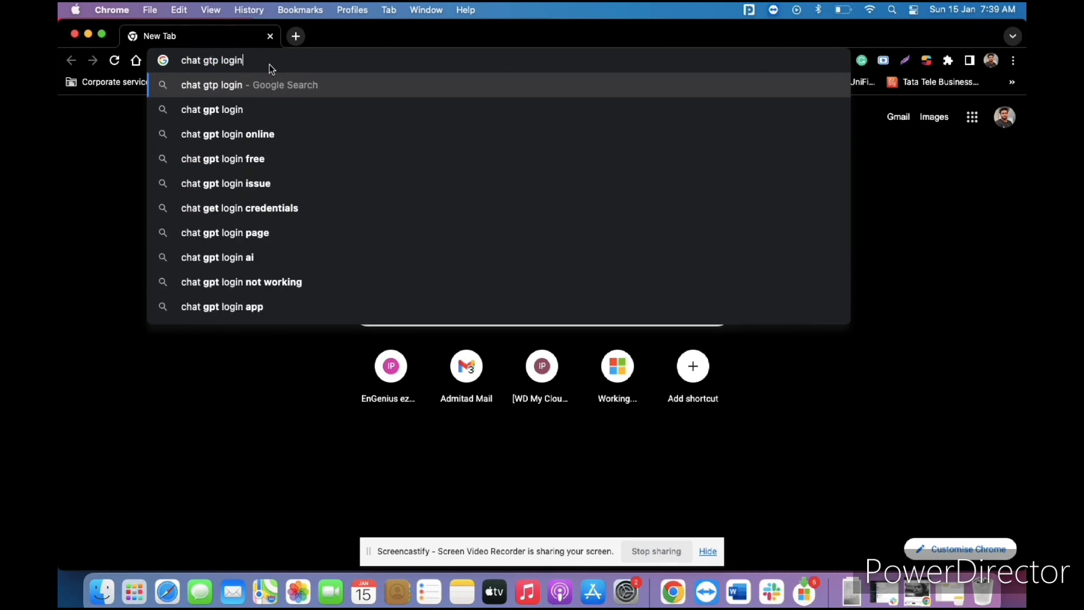
key(Return)
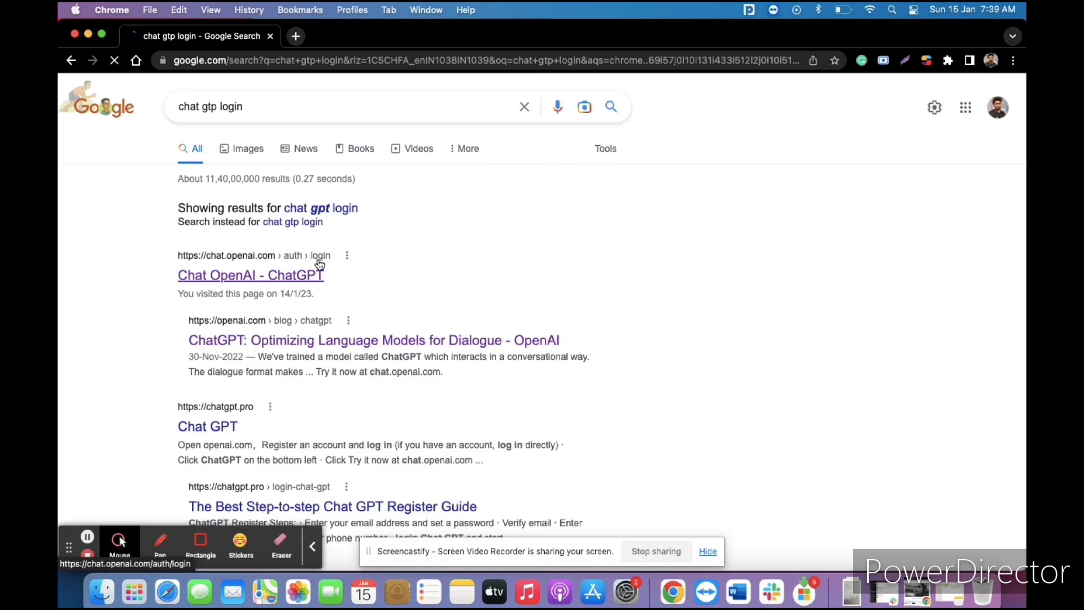
- Open the Chat OpenAI login result and sign up for ChatGPT using a Google account
click(270, 277)
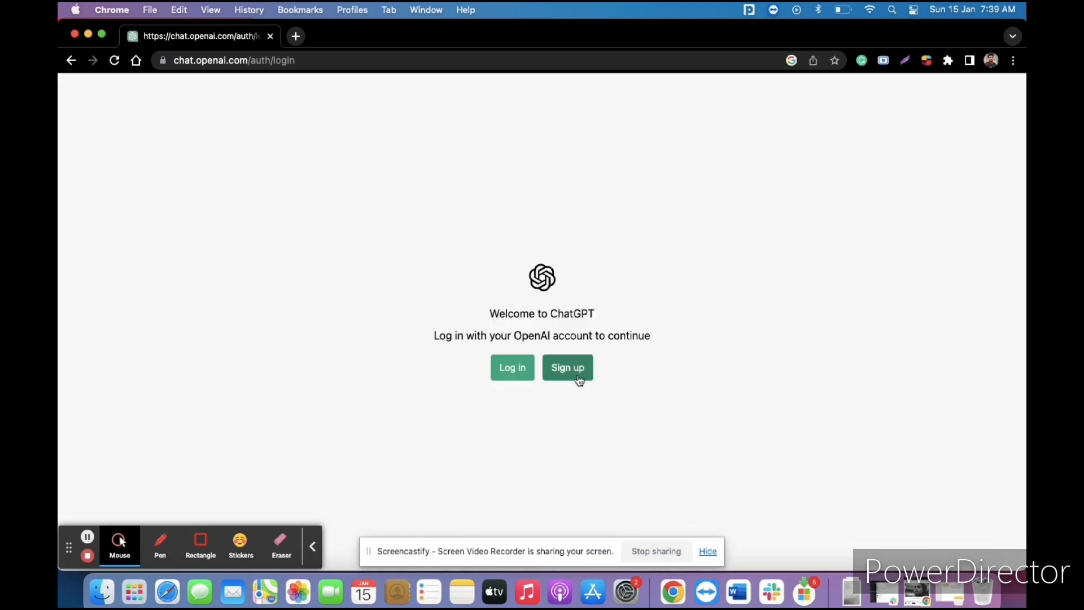
click(580, 380)
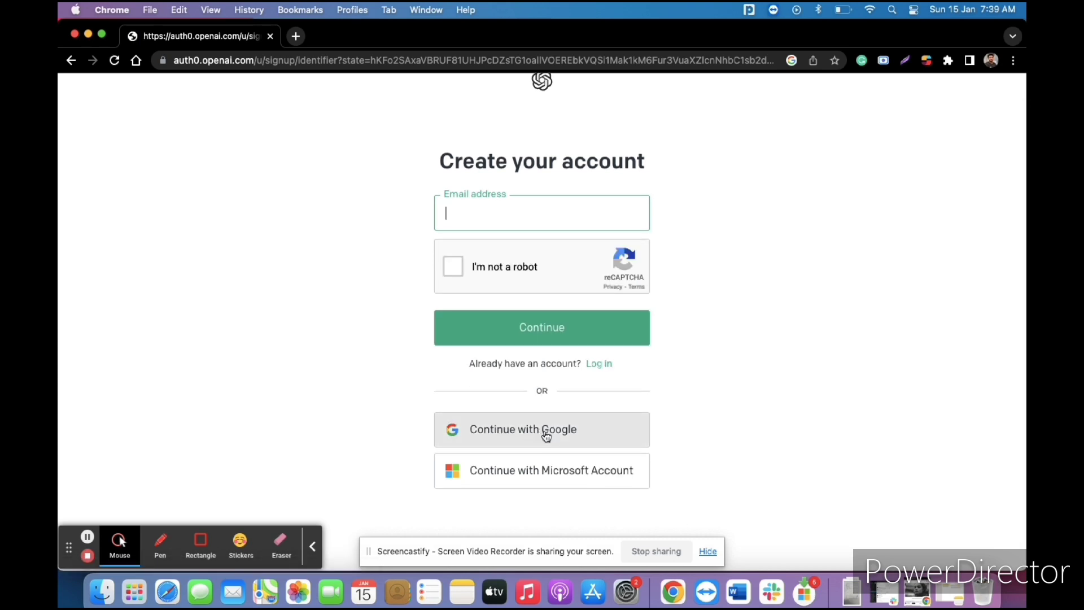
click(511, 437)
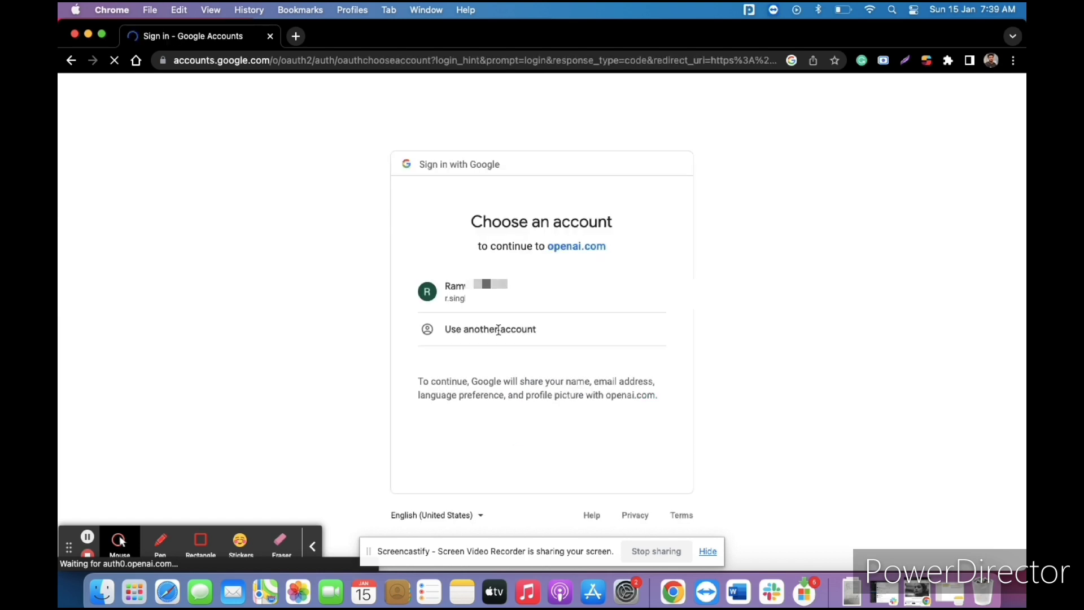
click(494, 293)
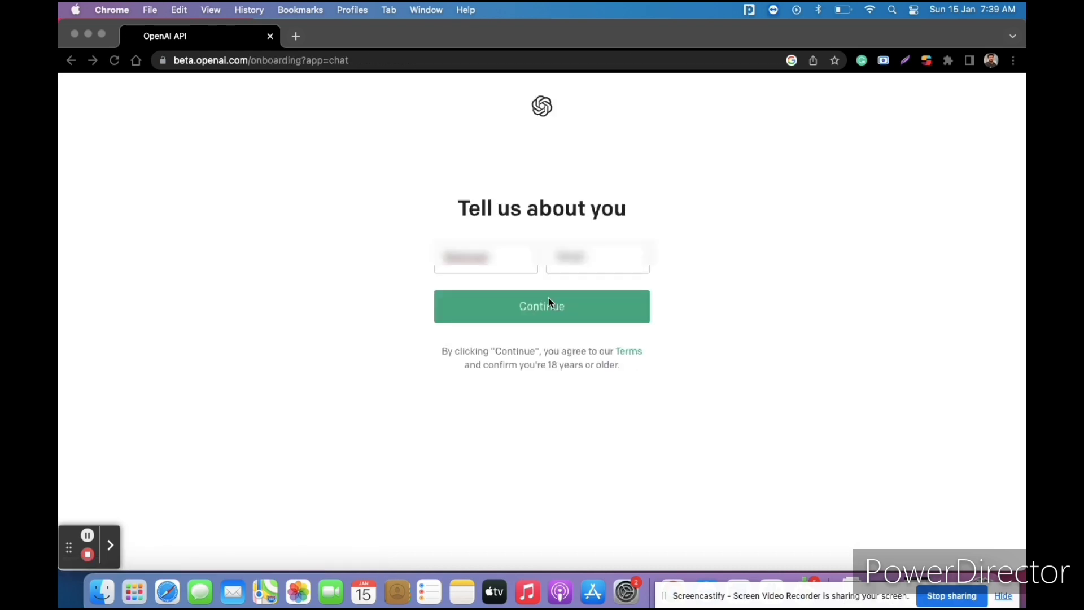
- Enter the user's first and last name on the Tell us about you form and continue
click(516, 266)
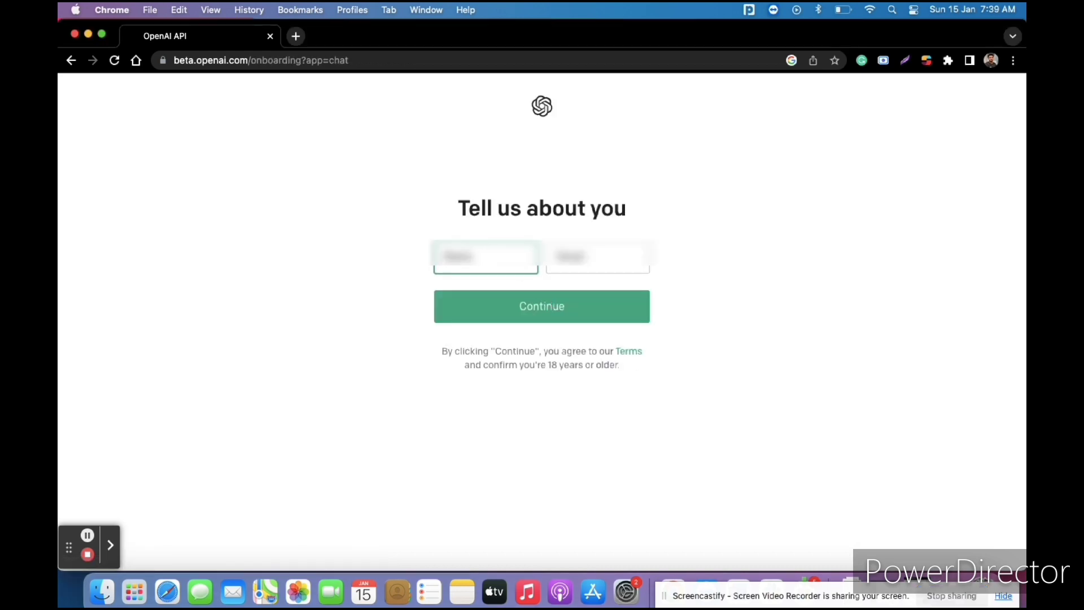
key(Tab)
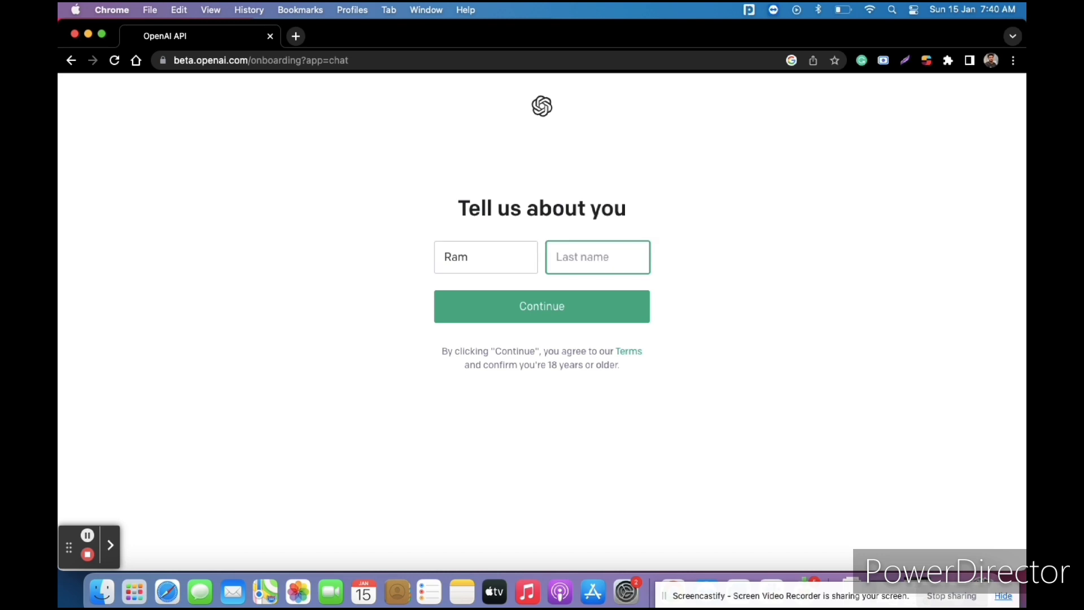
click(589, 303)
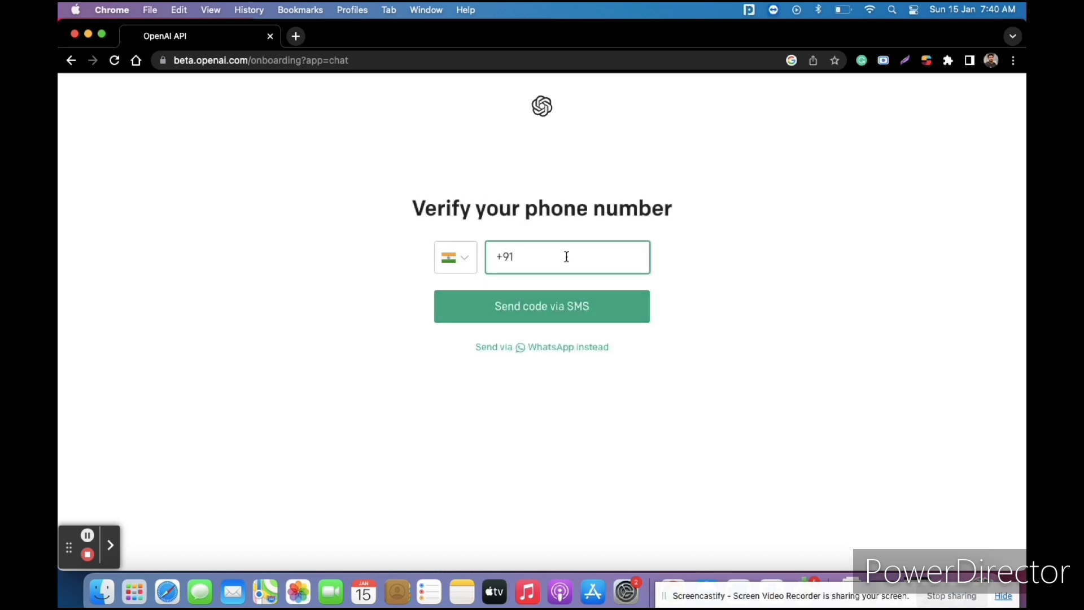
- Verify the account with the user's phone number and the SMS code received
click(517, 308)
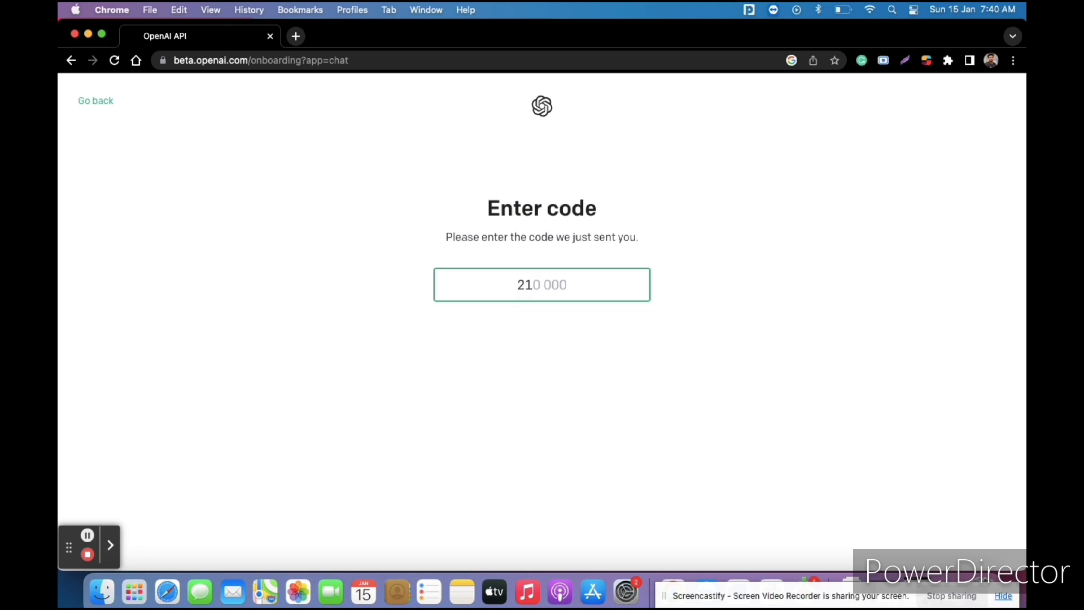
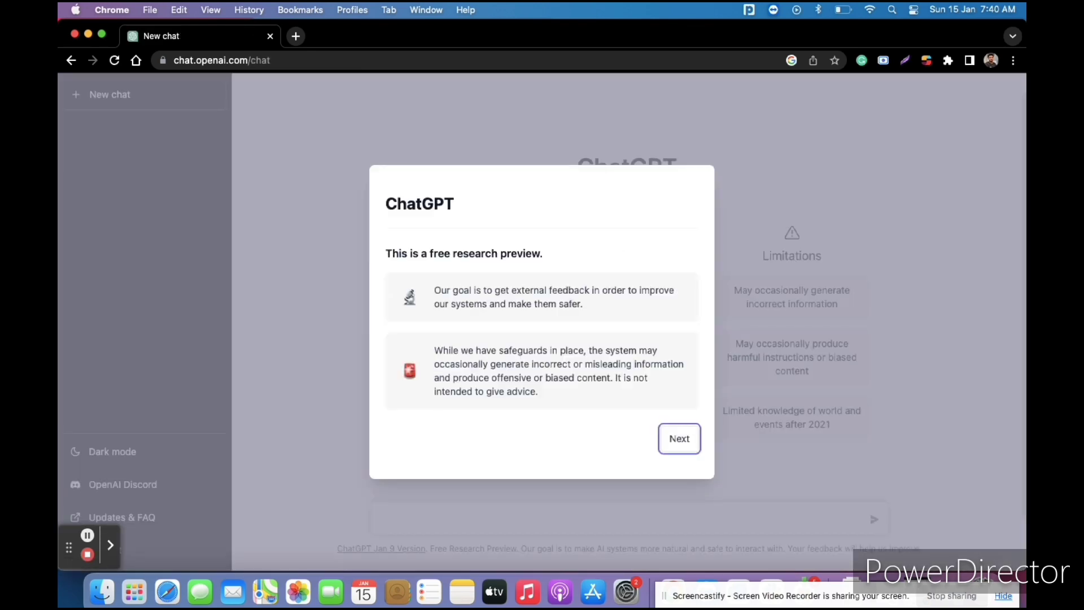
- Step through the ChatGPT introduction pages with Next and close the dialog with Done
drag(390, 254, 581, 253)
click(582, 252)
click(682, 442)
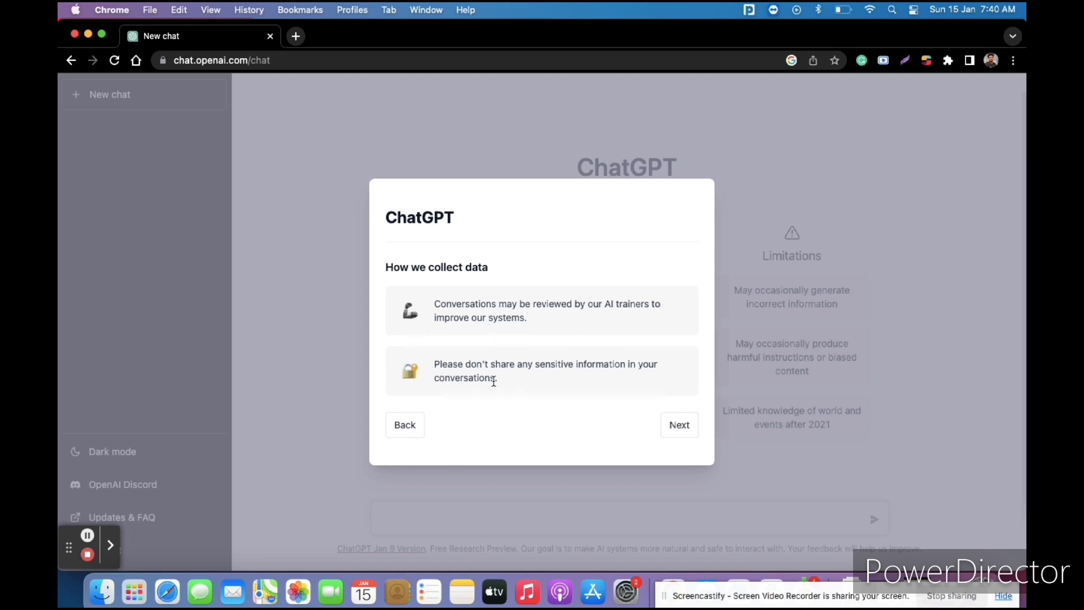
drag(434, 365, 672, 368)
click(683, 431)
click(684, 433)
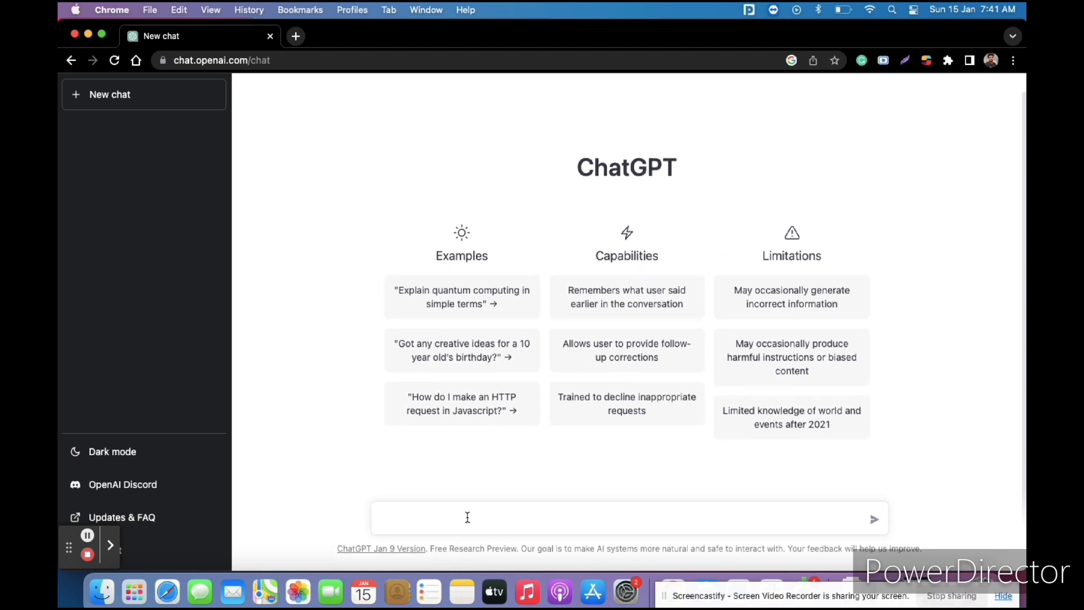
- Send the Wings Phantom 250 earbuds meta-description task from Notes, then regenerate the answer
click(455, 594)
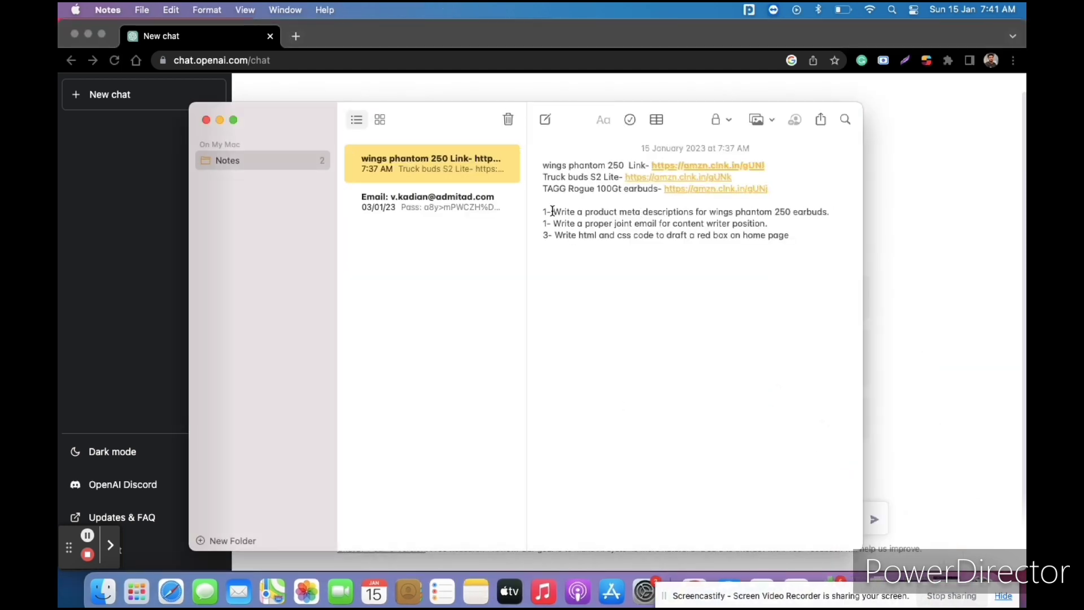
drag(553, 212, 786, 216)
click(219, 119)
text(Write a product meta descriptions for wings phantom 250 earbuds.)
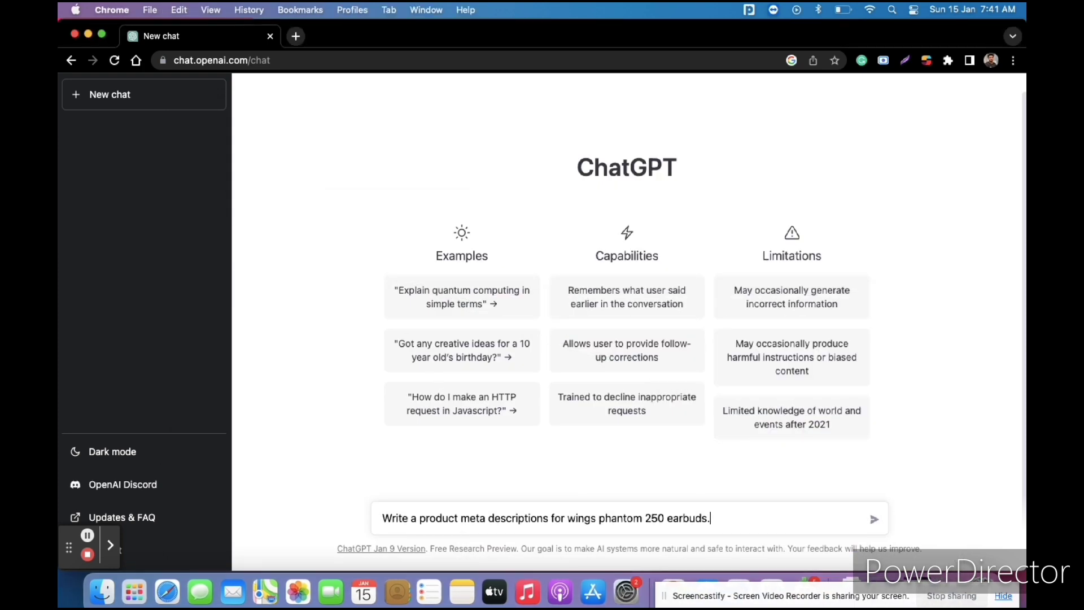
key(Return)
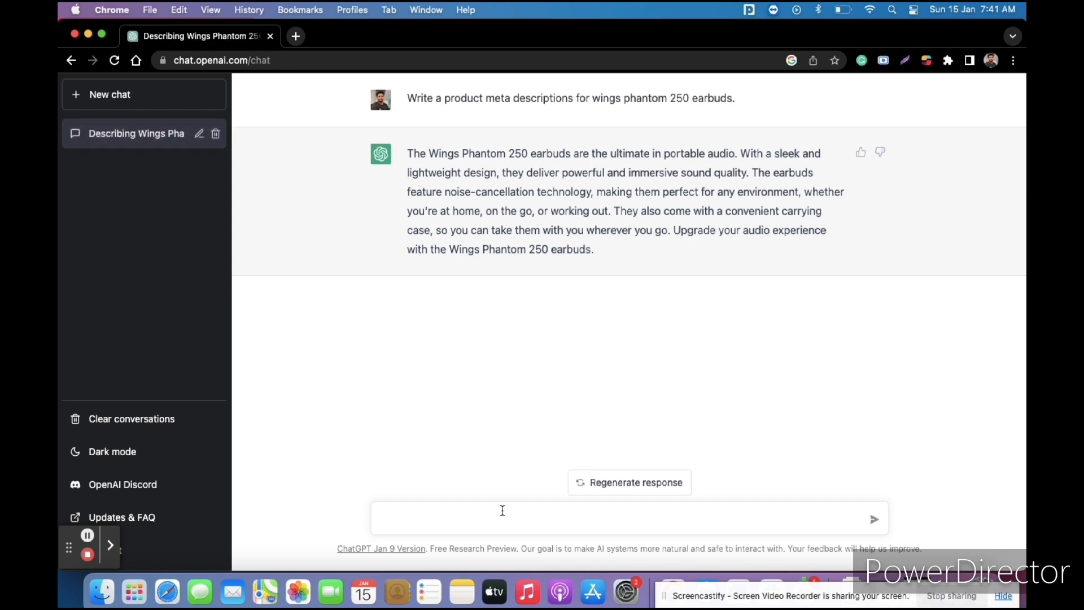
click(635, 484)
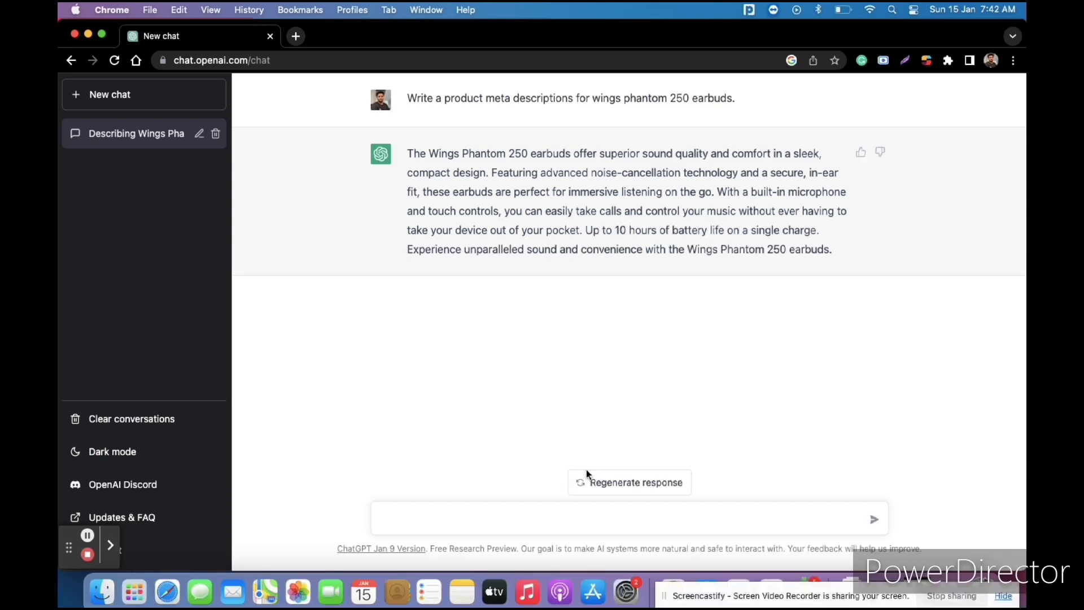
- Paste the content writer joining email prompt from Notes into ChatGPT and send it
click(462, 591)
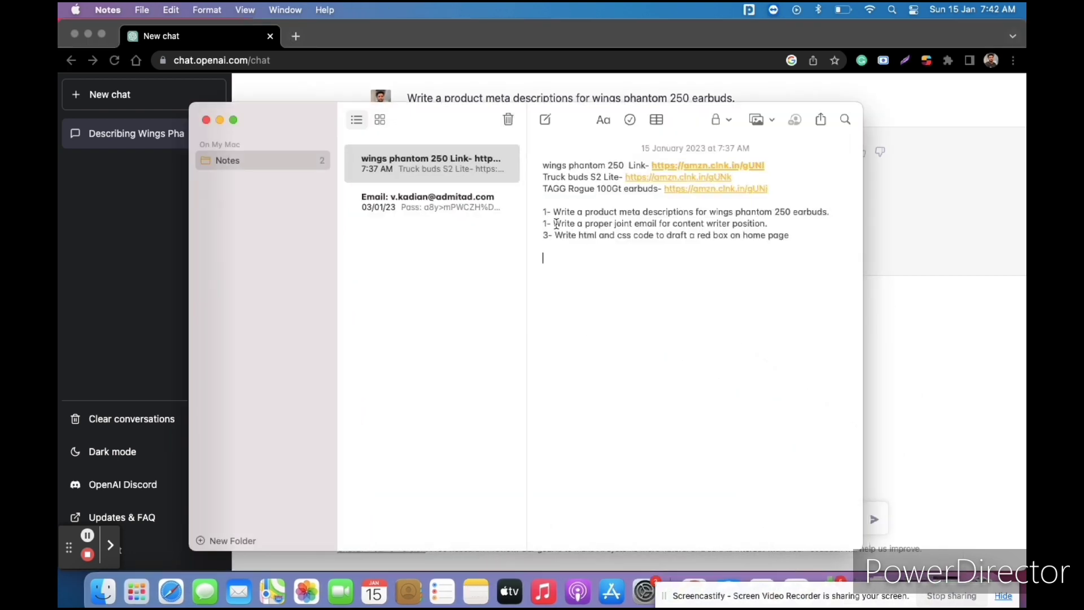
drag(556, 224, 766, 222)
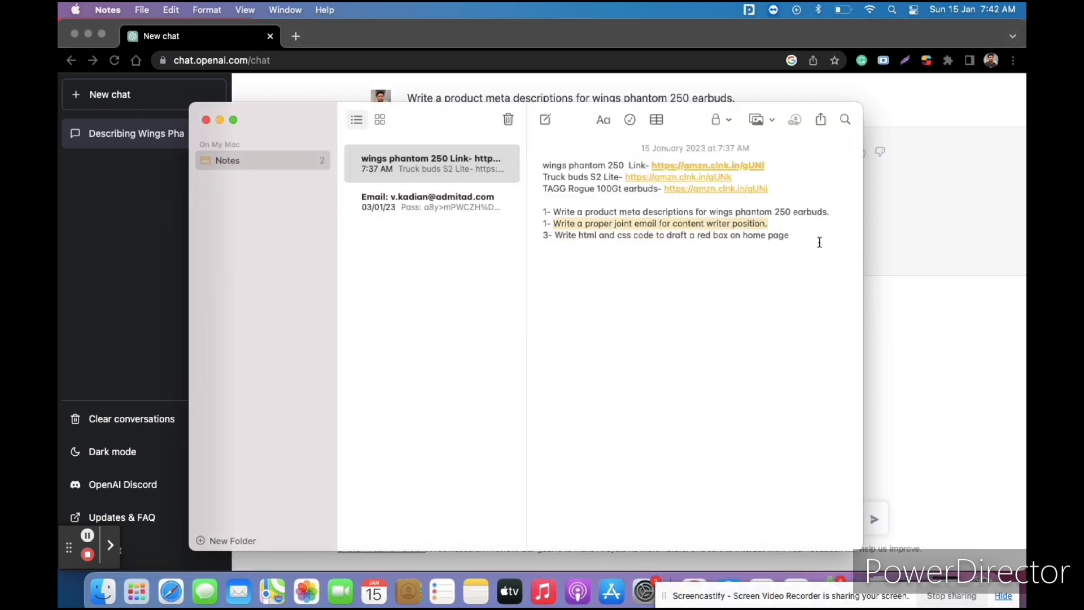
click(600, 558)
click(583, 522)
text(Write a proper joint email for content writer position.)
key(Return)
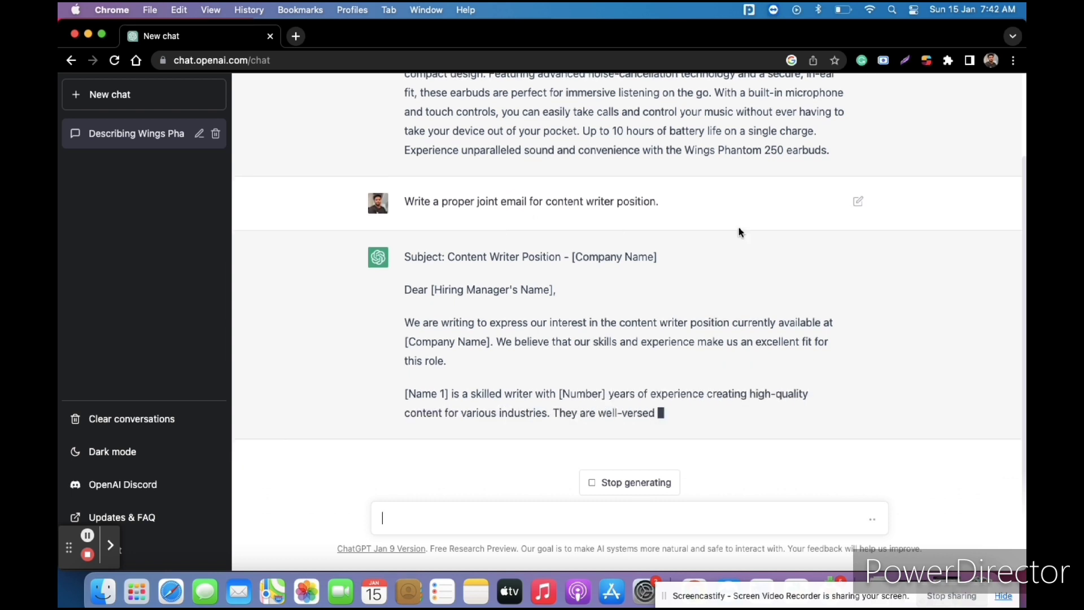
- Edit the sent prompt, correct the spelling to 'joining', and resubmit it
click(859, 203)
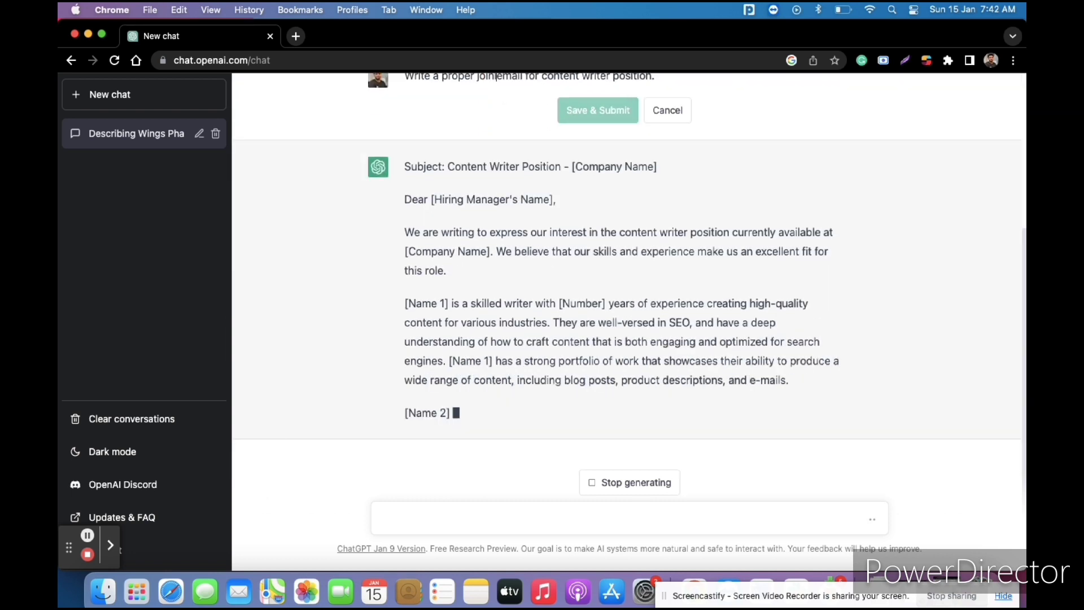
text(ig)
right_click(488, 80)
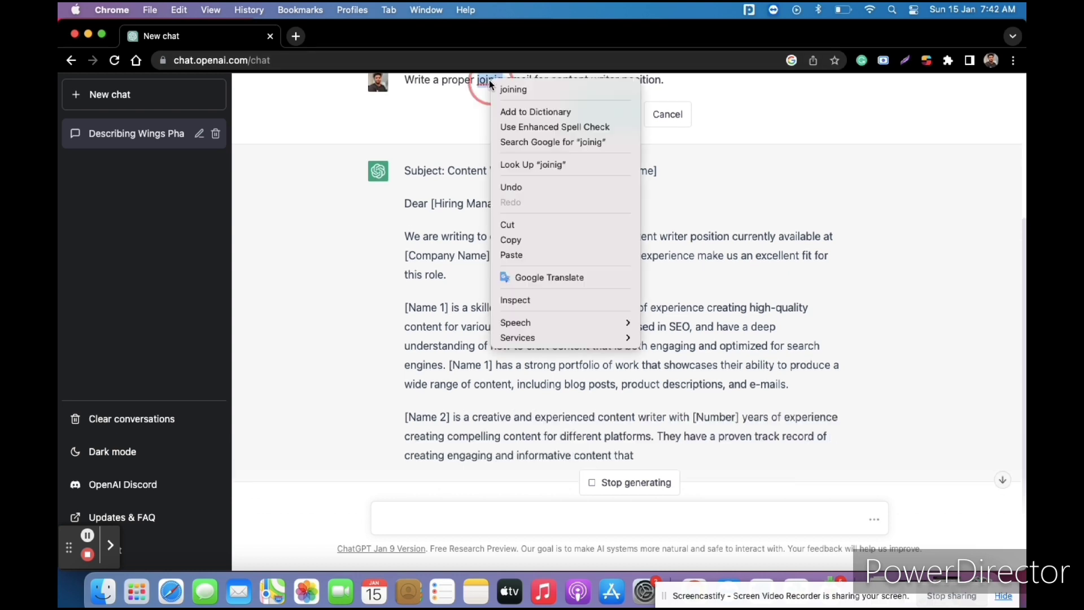
click(496, 88)
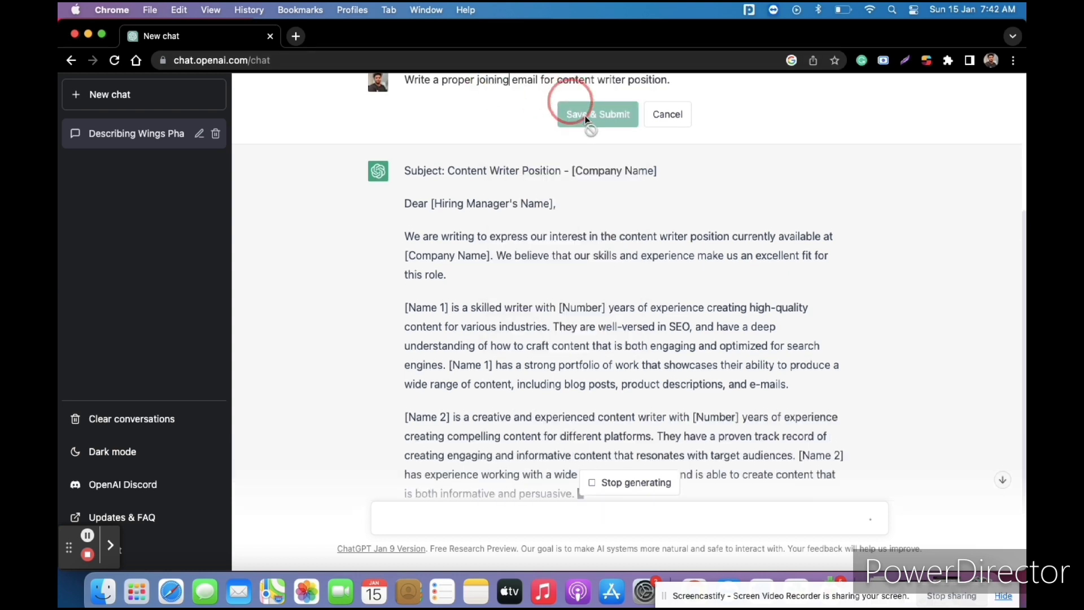
scroll(587, 121, up, 2)
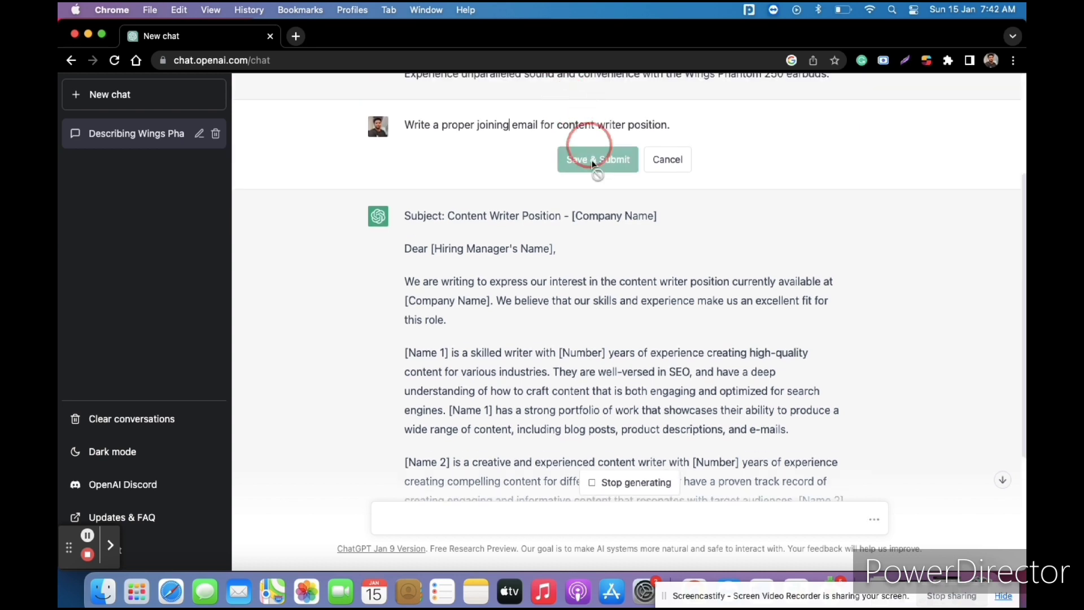
scroll(773, 228, down, 5)
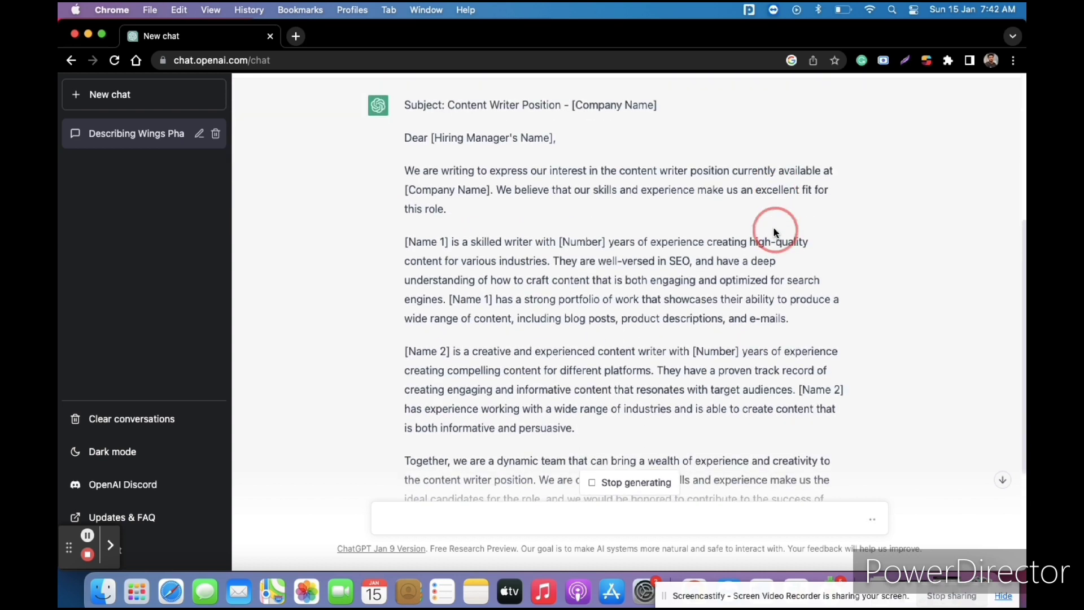
scroll(775, 229, up, 4)
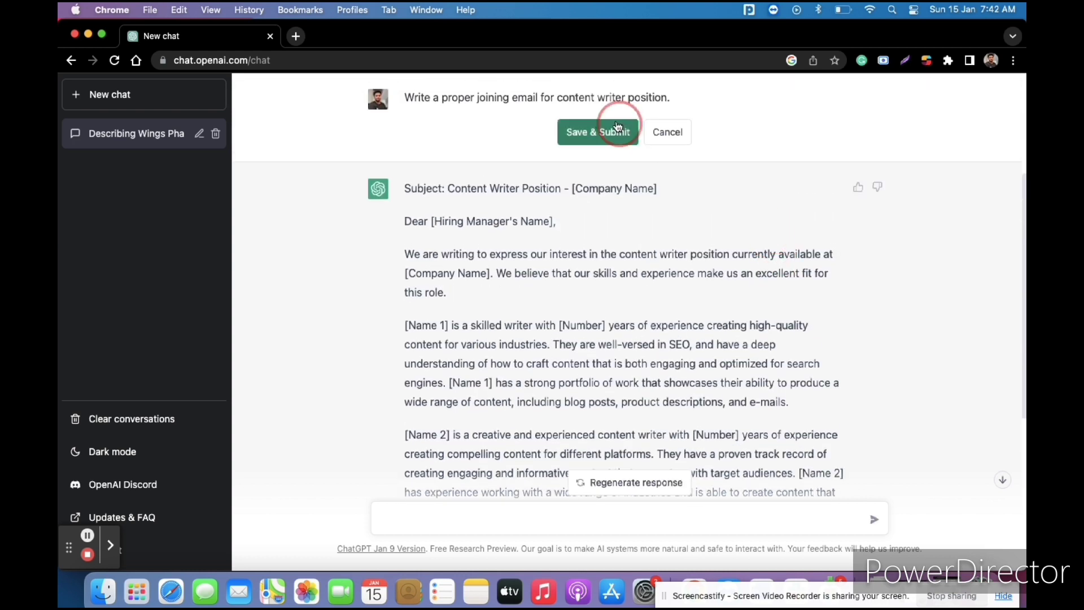
click(606, 134)
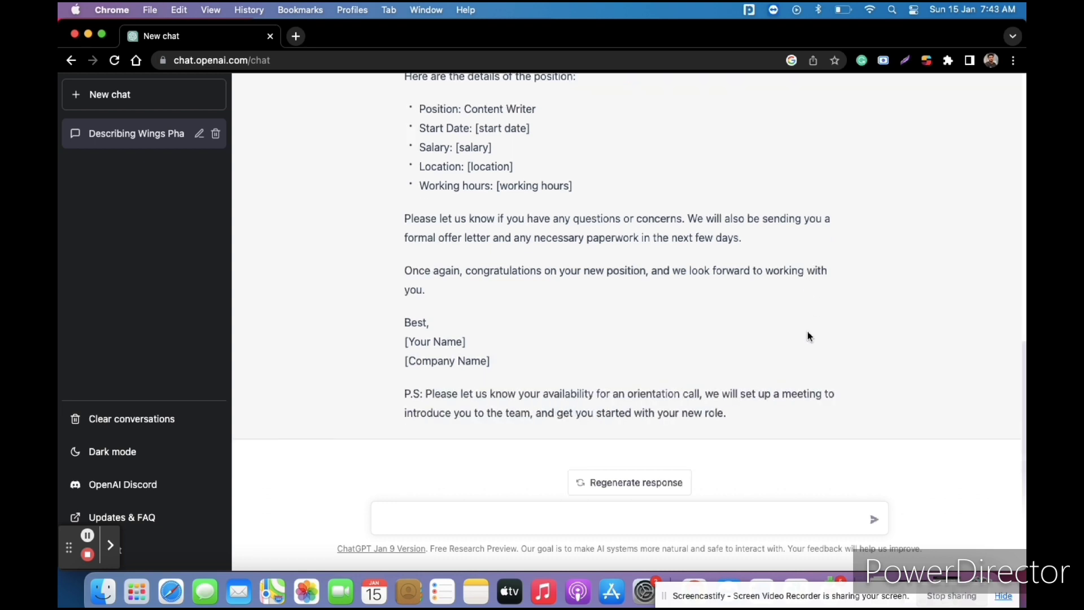
- Send the 200px red box HTML/CSS request from Notes and review the returned code
click(479, 581)
drag(571, 236, 790, 236)
key(super+c)
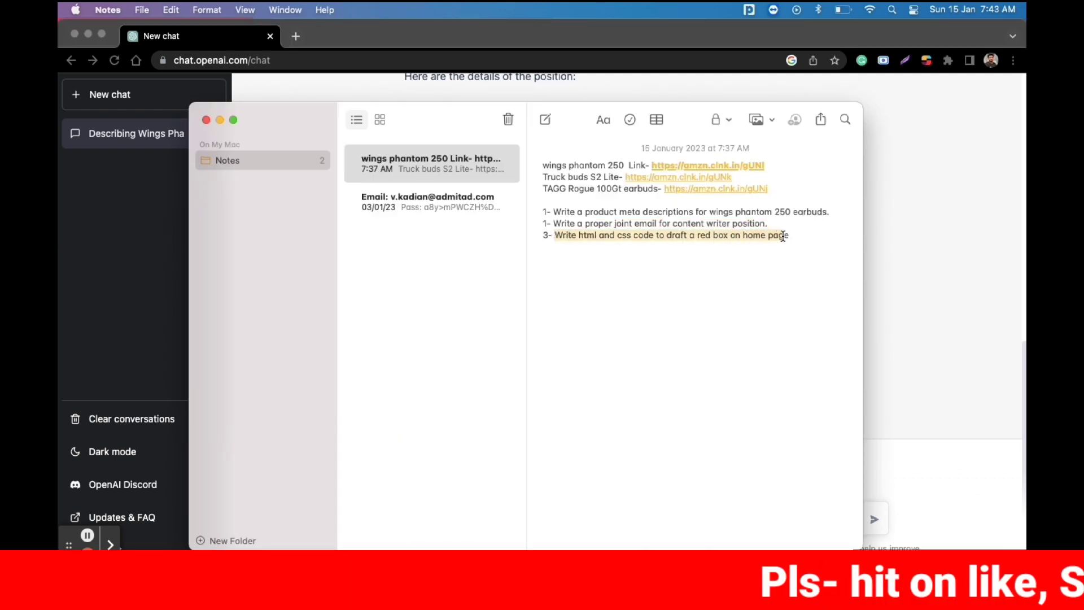
key(super+Tab)
click(557, 510)
key(super+v)
key(Return)
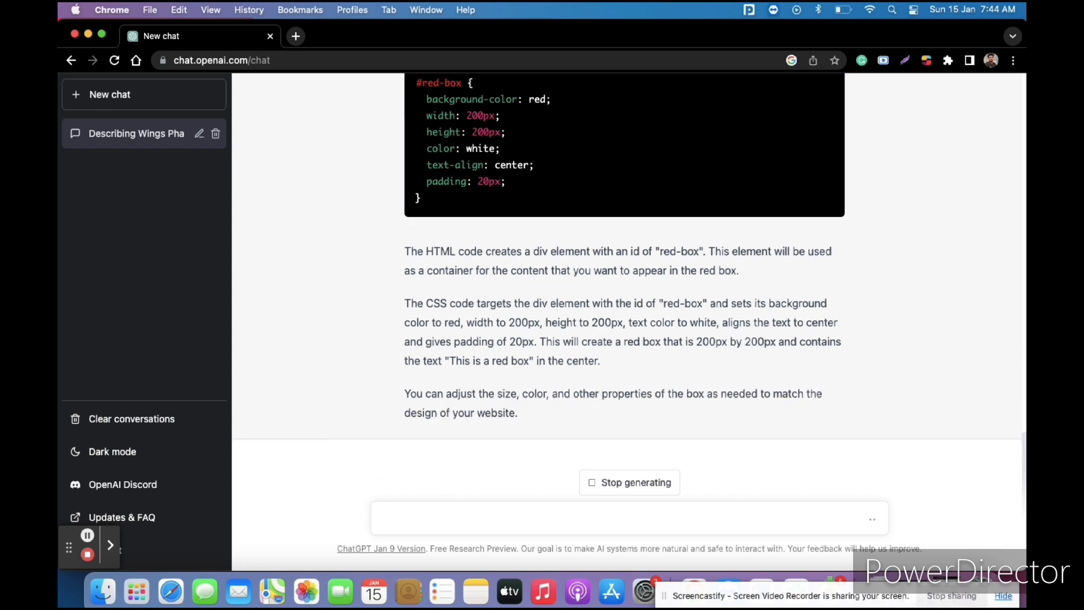
scroll(601, 379, up, 7)
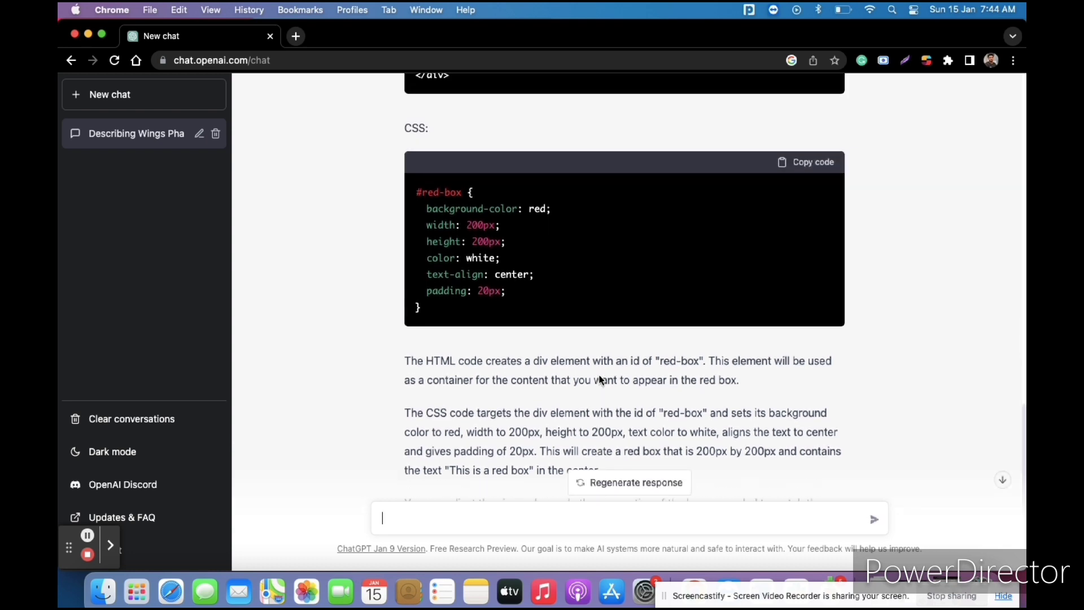
scroll(601, 380, up, 3)
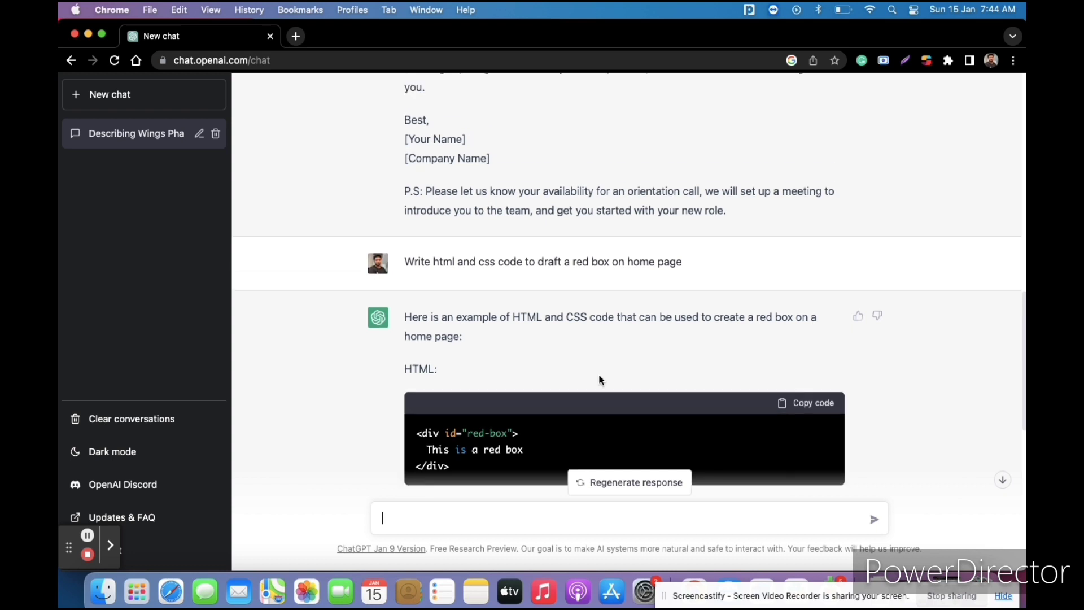
scroll(701, 386, down, 10)
scroll(702, 386, up, 5)
scroll(701, 386, down, 5)
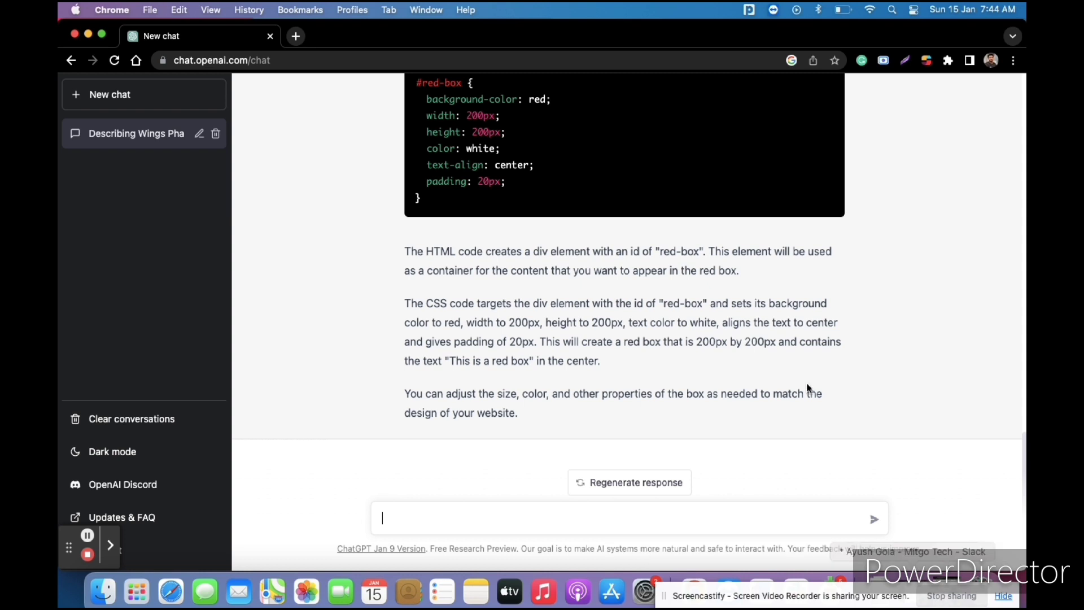
scroll(806, 387, up, 15)
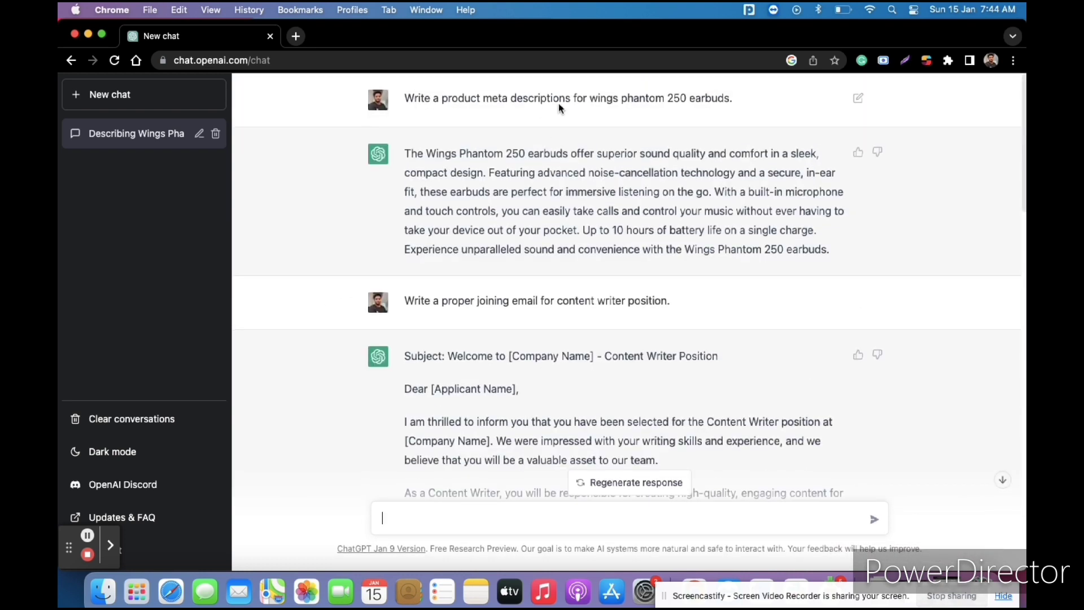
drag(734, 97, 424, 109)
scroll(771, 265, down, 3)
scroll(771, 265, down, 1)
drag(668, 150, 407, 151)
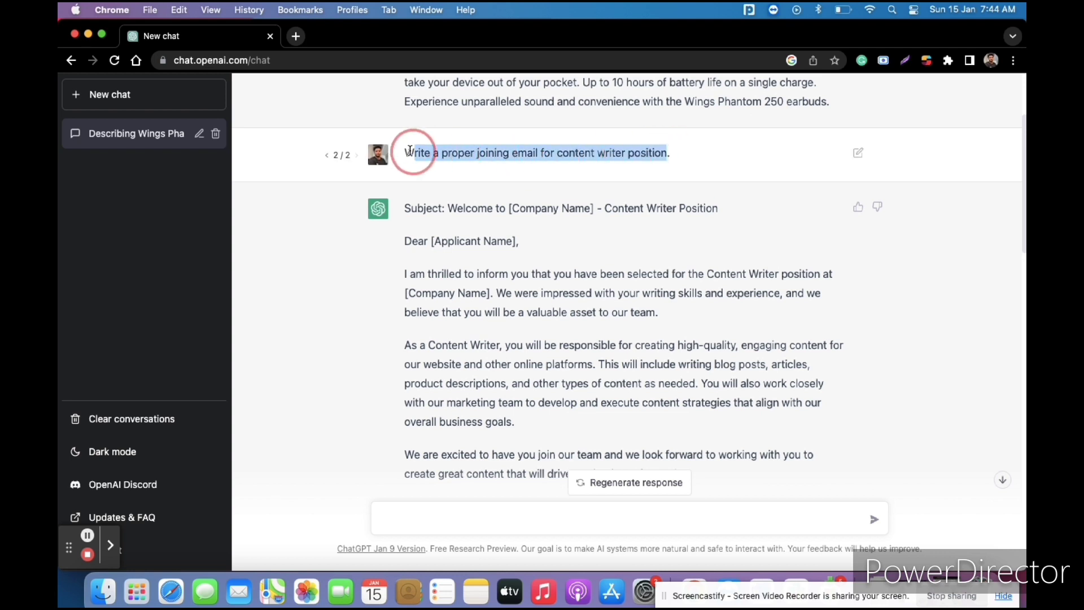
scroll(720, 232, down, 2)
scroll(720, 231, down, 12)
scroll(720, 232, down, 5)
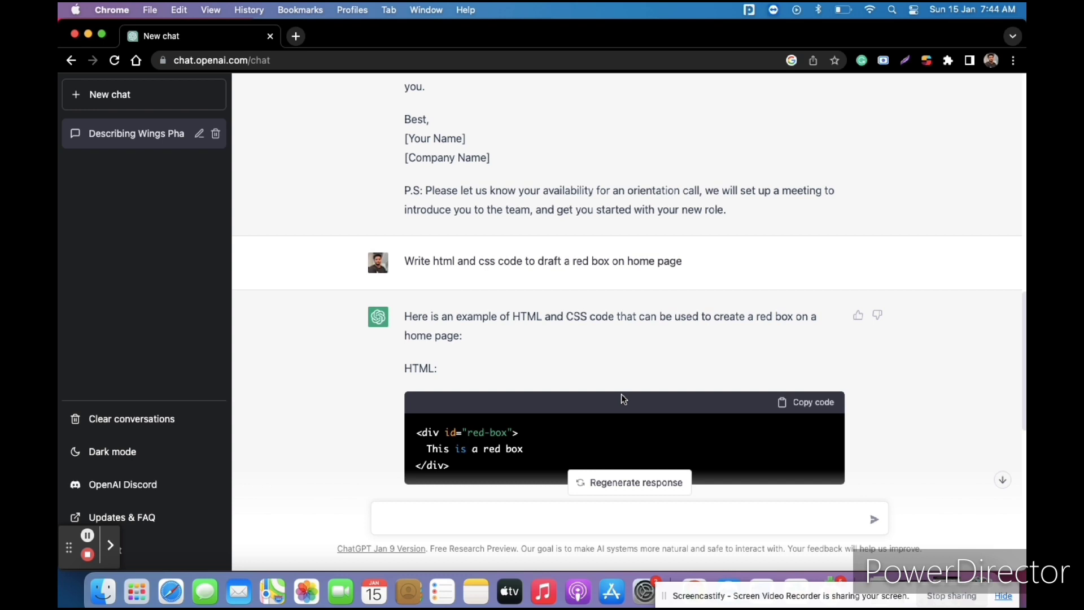
scroll(621, 394, down, 5)
scroll(592, 411, down, 9)
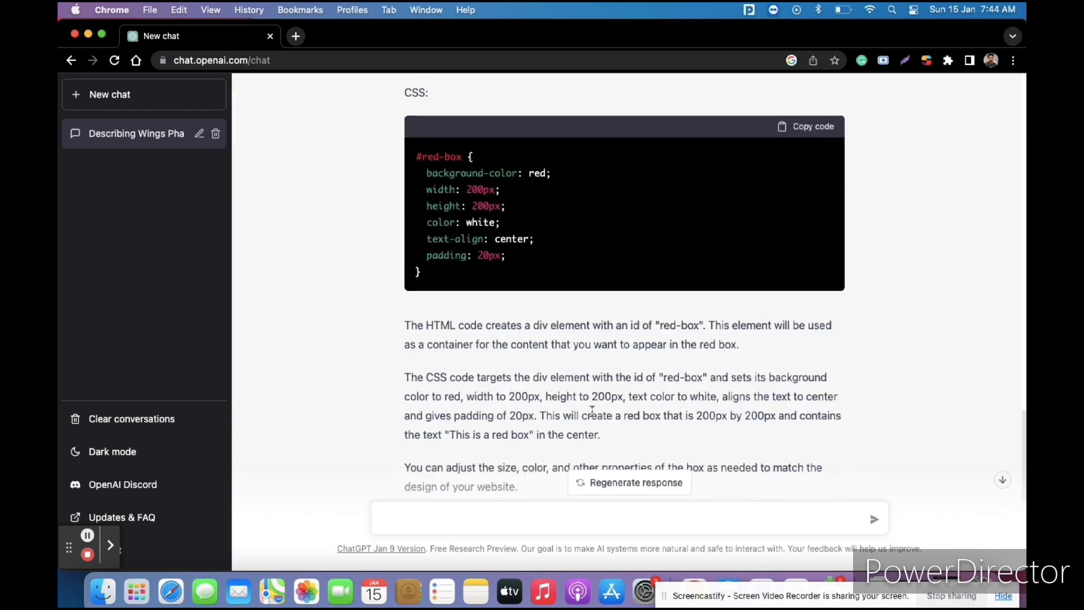
scroll(782, 245, up, 4)
scroll(807, 254, up, 8)
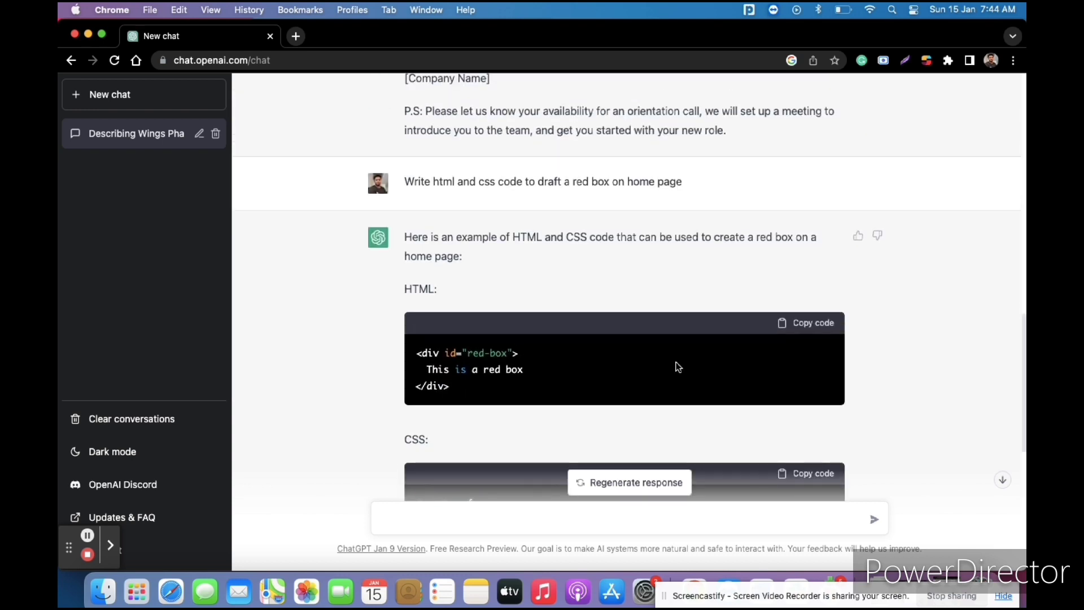